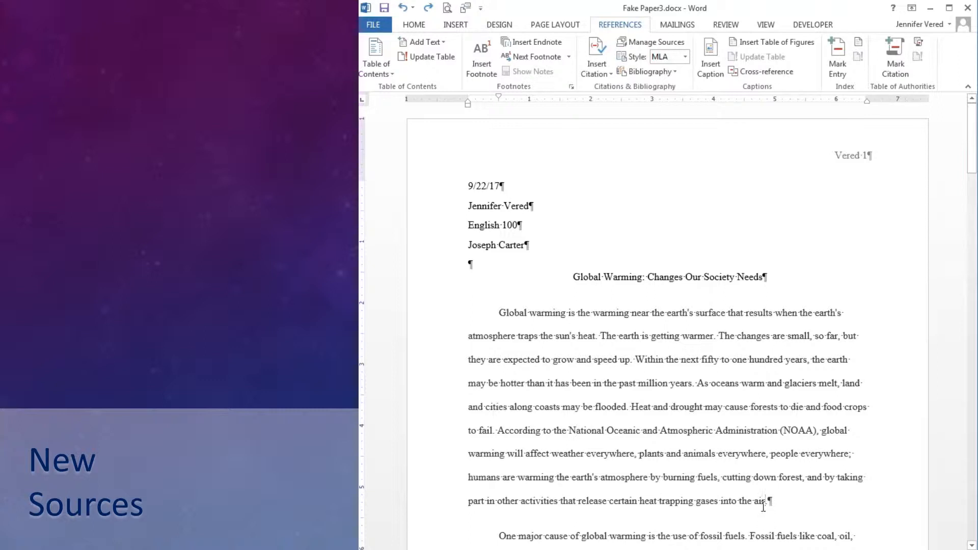
Start a new citation source at the end of the first body paragraph, keeping Web site as the source type.
{"action": "left_click", "coordinate": [769, 505]}
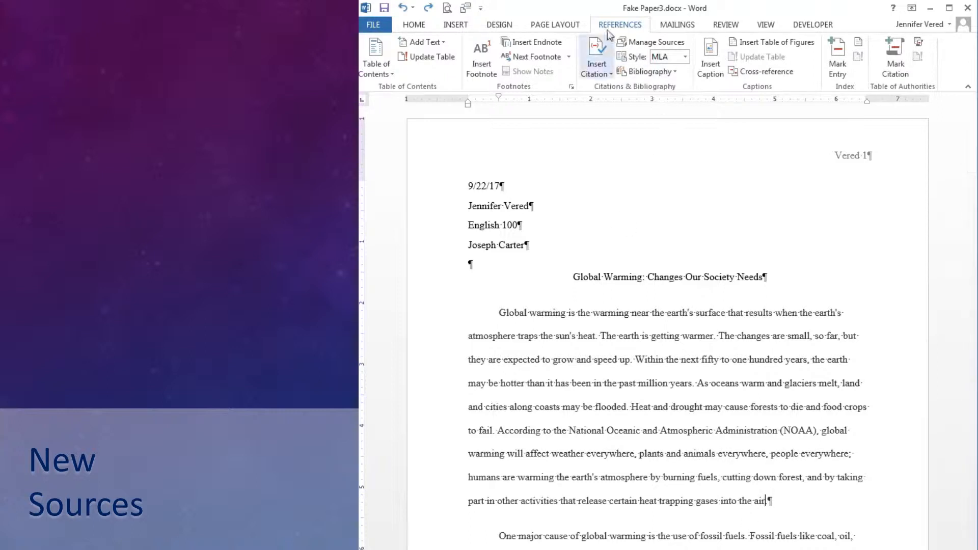
{"action": "left_click", "coordinate": [600, 70]}
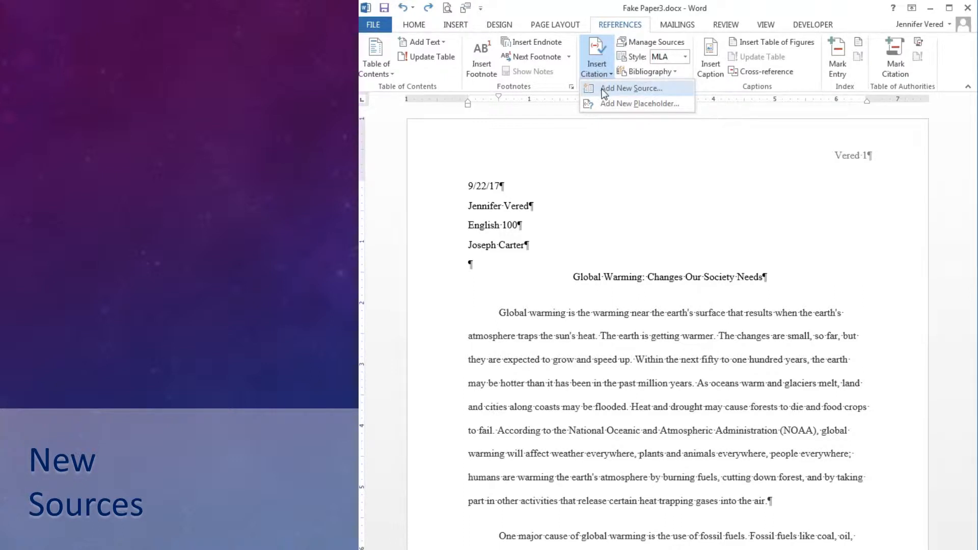
{"action": "left_click", "coordinate": [602, 89]}
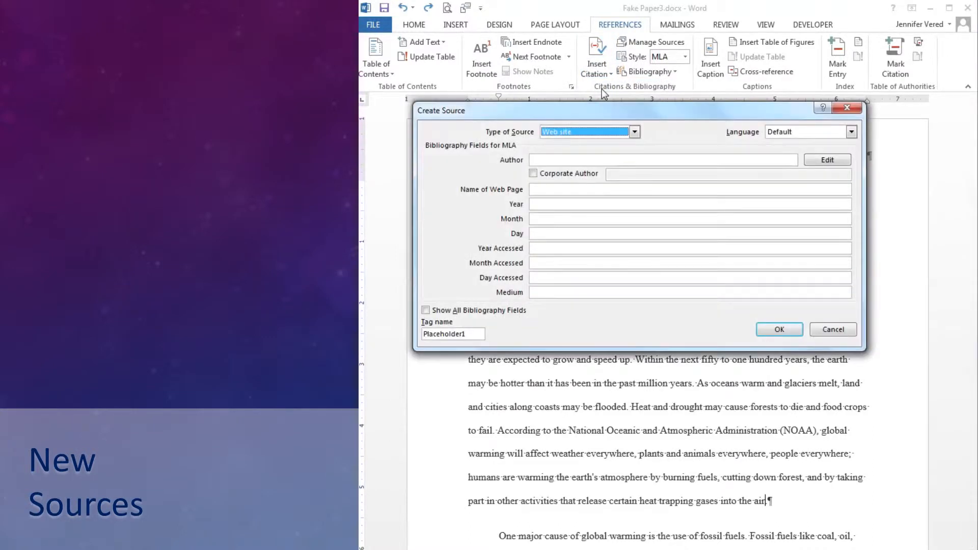
{"action": "left_click", "coordinate": [634, 132]}
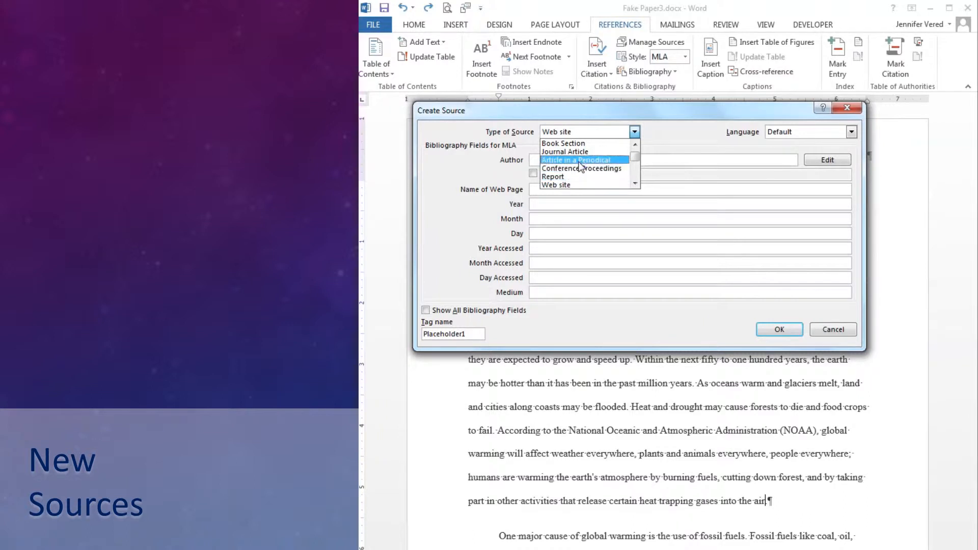
{"action": "left_click", "coordinate": [635, 169]}
{"action": "left_click", "coordinate": [636, 173]}
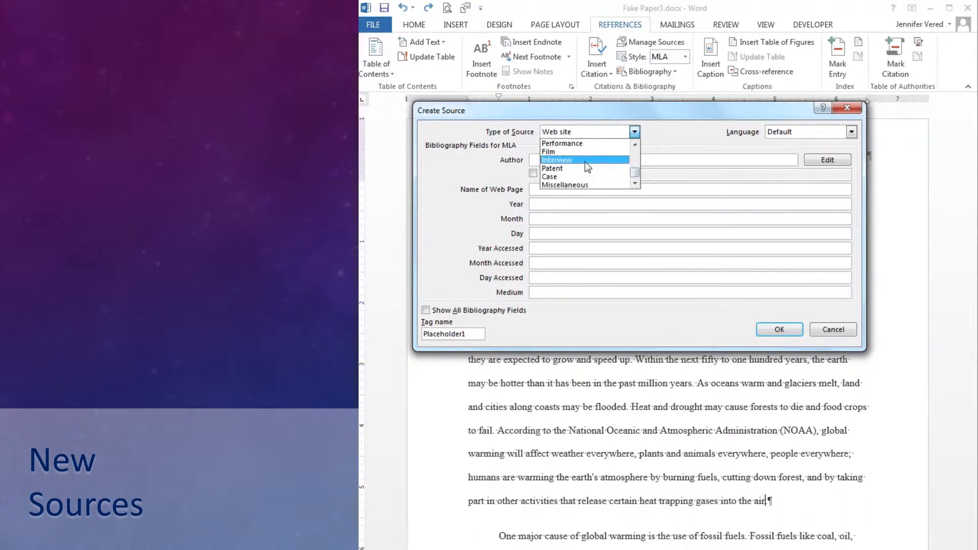
{"action": "left_click", "coordinate": [593, 133]}
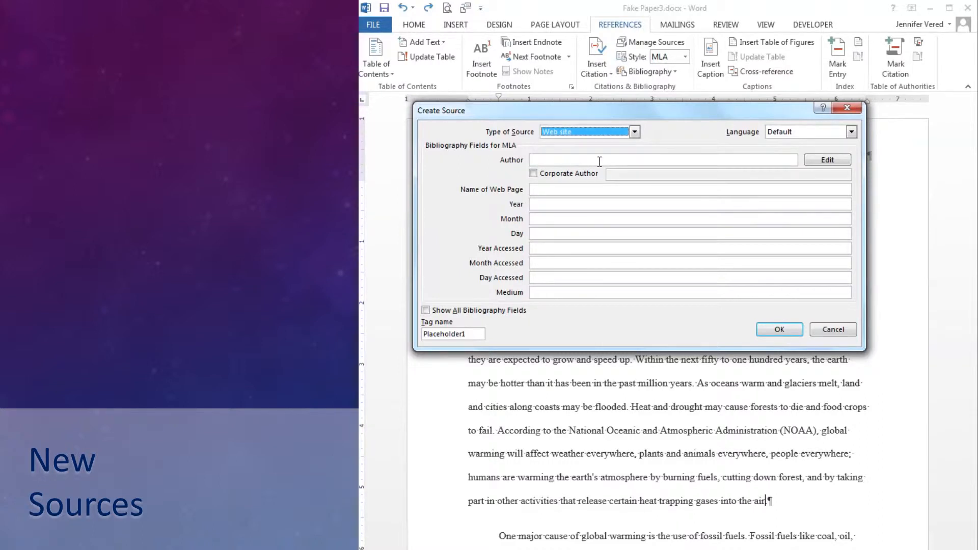
Enter National Oceanic and Atmospheric Administration as the corporate author and Societal Impacts as the web page name.
{"action": "left_click", "coordinate": [533, 174]}
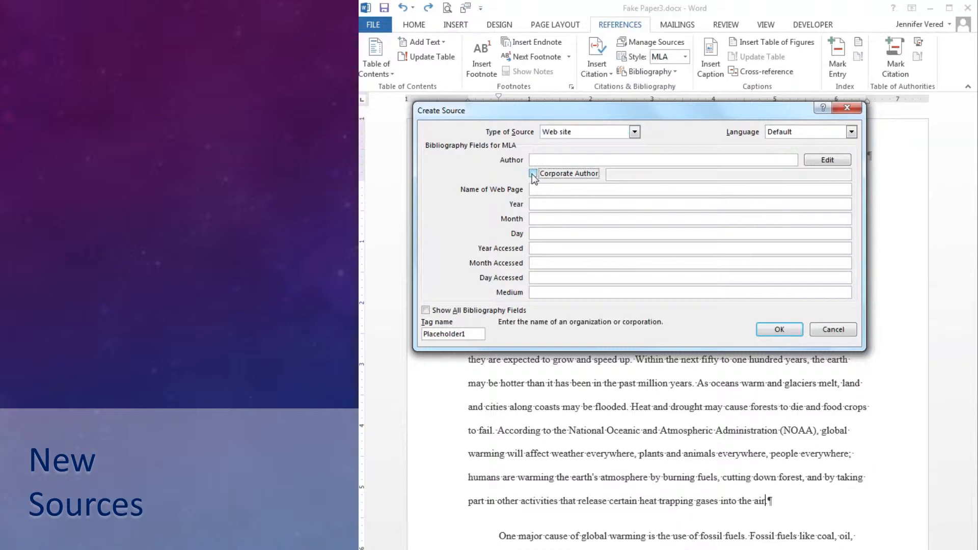
{"action": "left_click", "coordinate": [635, 177]}
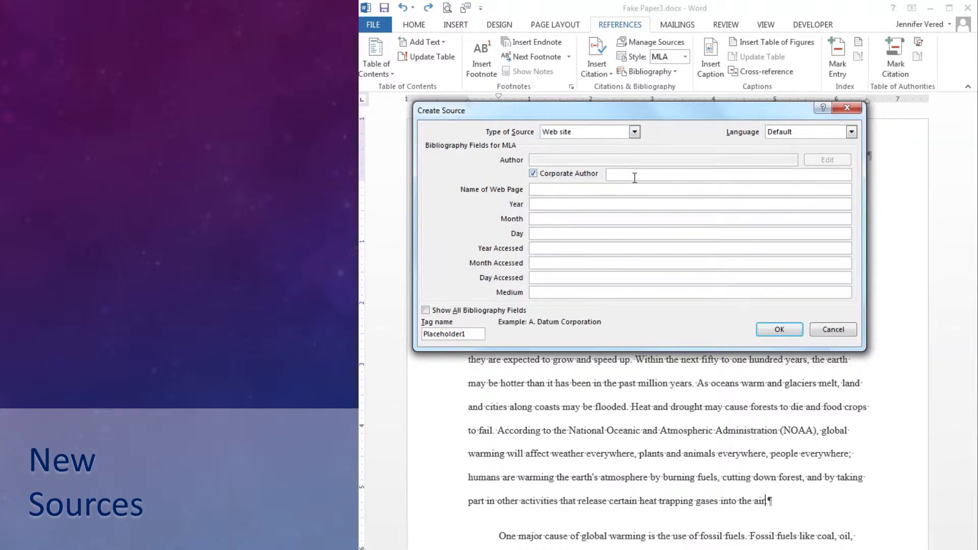
{"action": "type", "text": "National Oceanic and Atmospheric Administration"}
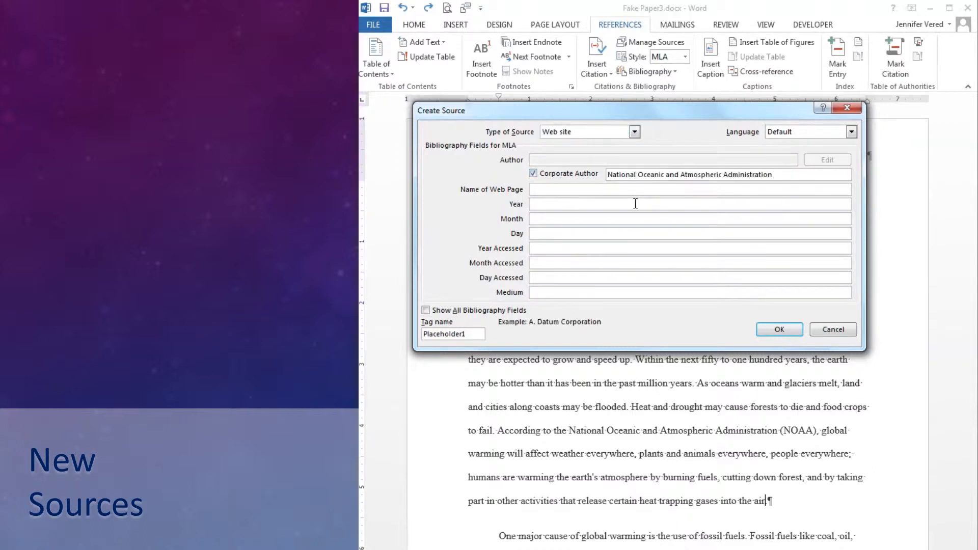
{"action": "left_click", "coordinate": [595, 190]}
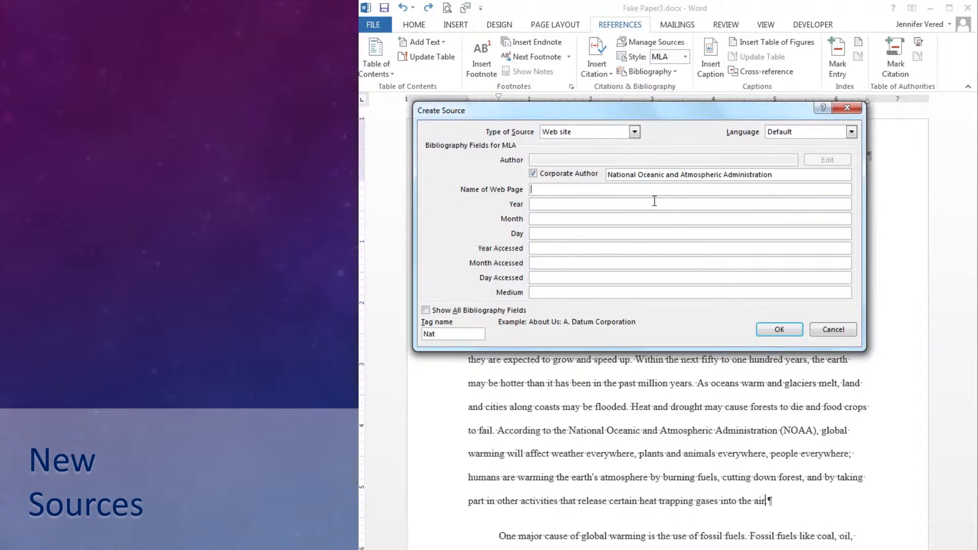
{"action": "type", "text": "Societal Impacts"}
Check the release date on the NOAA Societal Impacts page and enter 2015, December, 17 as the source's publication date.
{"action": "left_click_drag", "start_coordinate": [77, 43], "coordinate": [668, 40]}
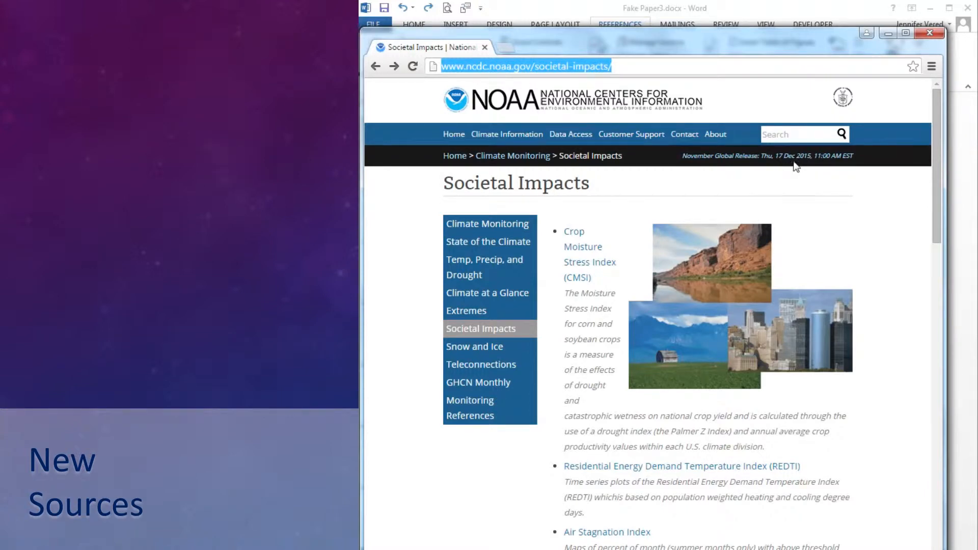
{"action": "left_click_drag", "start_coordinate": [816, 42], "coordinate": [214, 84]}
{"action": "left_click", "coordinate": [534, 203]}
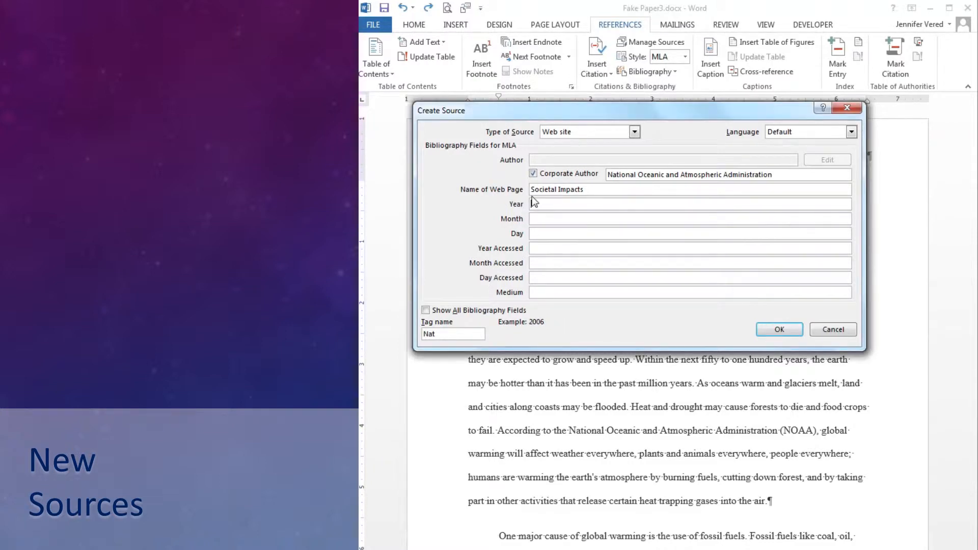
{"action": "type", "text": "2015"}
{"action": "left_click", "coordinate": [555, 219]}
{"action": "type", "text": "Dcember"}
{"action": "left_click", "coordinate": [538, 220]}
{"action": "type", "text": "e"}
{"action": "left_click", "coordinate": [545, 236]}
{"action": "type", "text": "17"}
Set the source's access date to year 2015, month December and day 17.
{"action": "left_click_drag", "start_coordinate": [567, 219], "coordinate": [519, 221]}
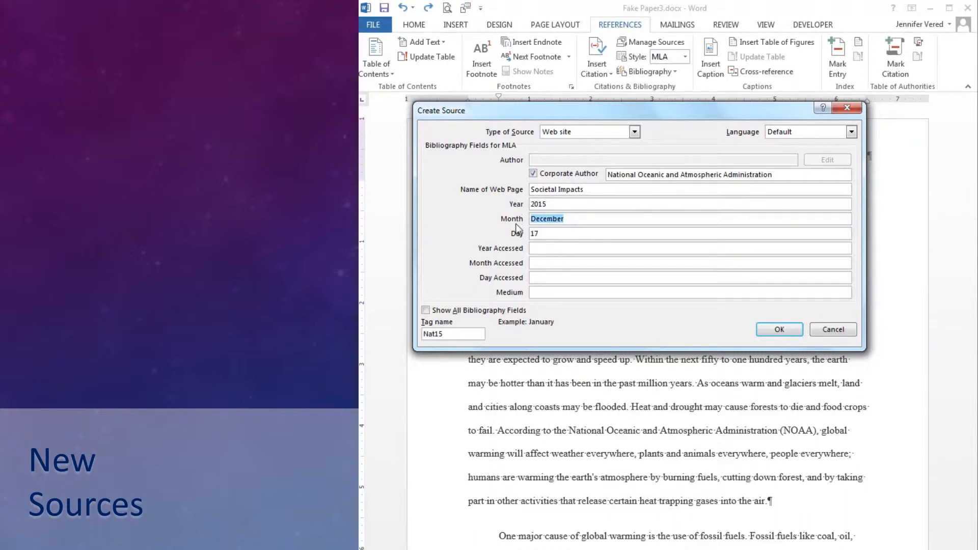
{"action": "left_click", "coordinate": [540, 264]}
{"action": "type", "text": "December"}
{"action": "left_click", "coordinate": [557, 247]}
{"action": "type", "text": "2"}
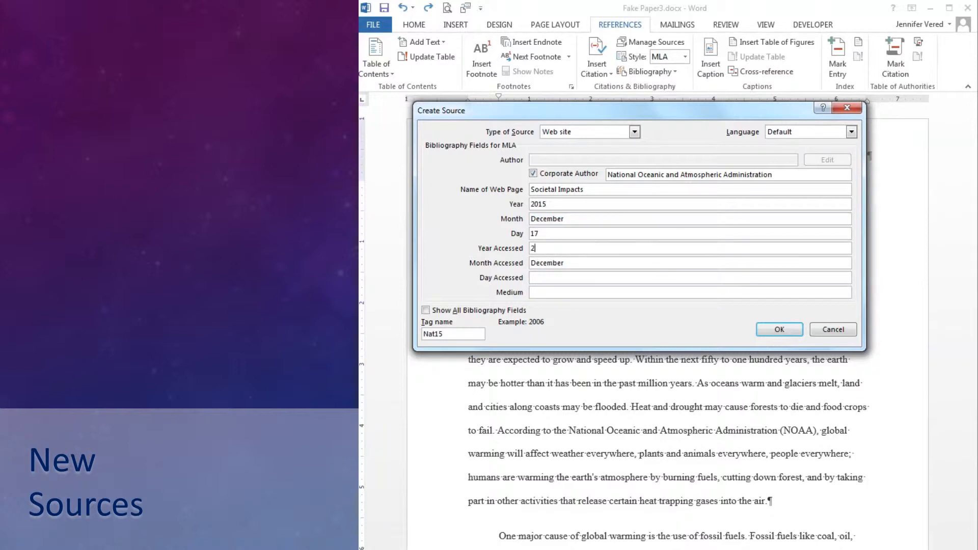
{"action": "type", "text": "015"}
{"action": "left_click", "coordinate": [535, 279]}
{"action": "type", "text": "17"}
Show all bibliography fields for the source and go to the URL field.
{"action": "left_click", "coordinate": [426, 310]}
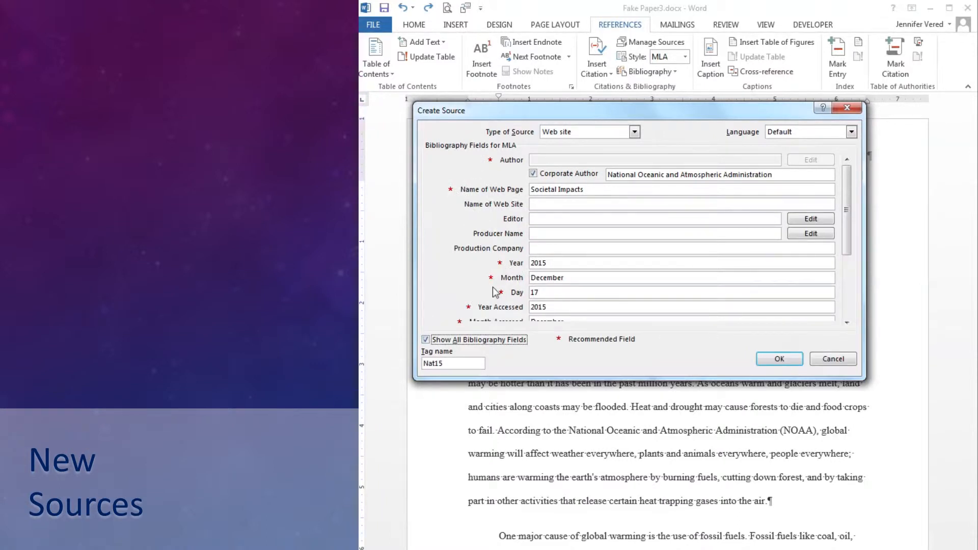
{"action": "left_click_drag", "start_coordinate": [848, 194], "coordinate": [850, 273]}
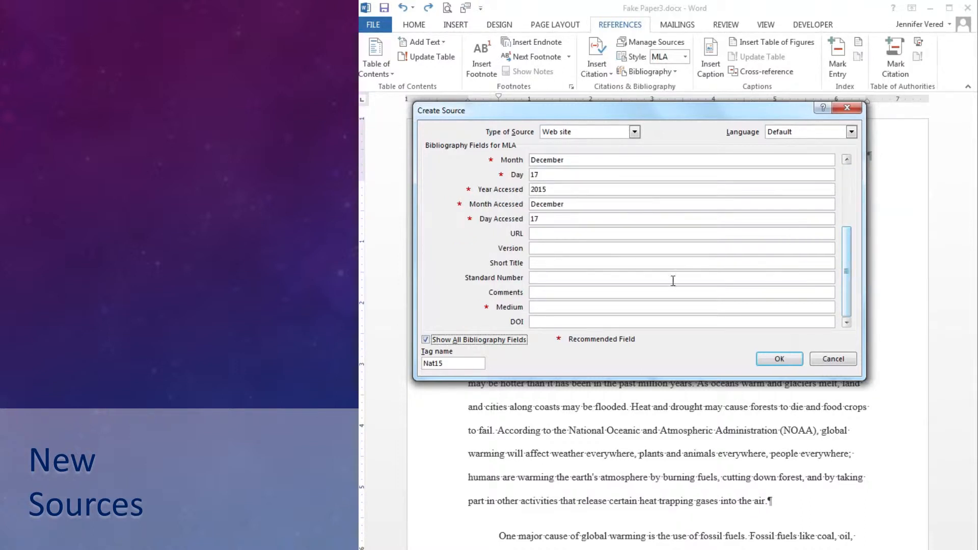
{"action": "left_click", "coordinate": [537, 234]}
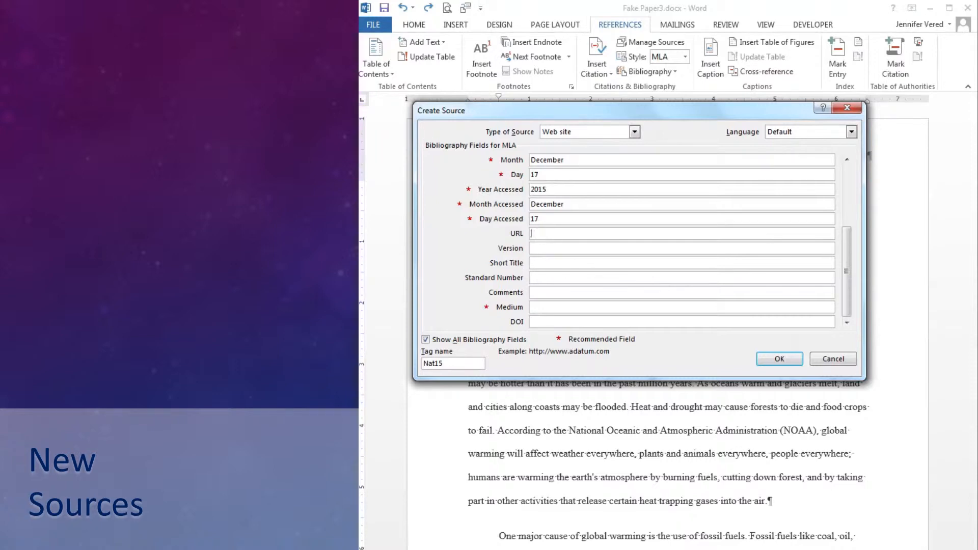
Switch to the browser, copy the full address of the NOAA Societal Impacts page, and return to the source form.
{"action": "key", "text": "alt+Tab"}
{"action": "left_click", "coordinate": [650, 62]}
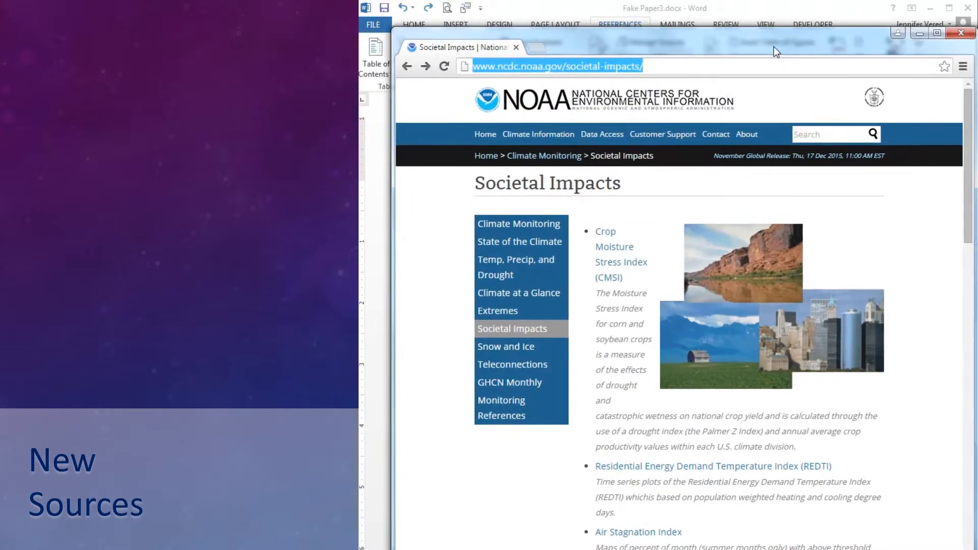
{"action": "left_click", "coordinate": [650, 61]}
{"action": "key", "text": "shift+Left"}
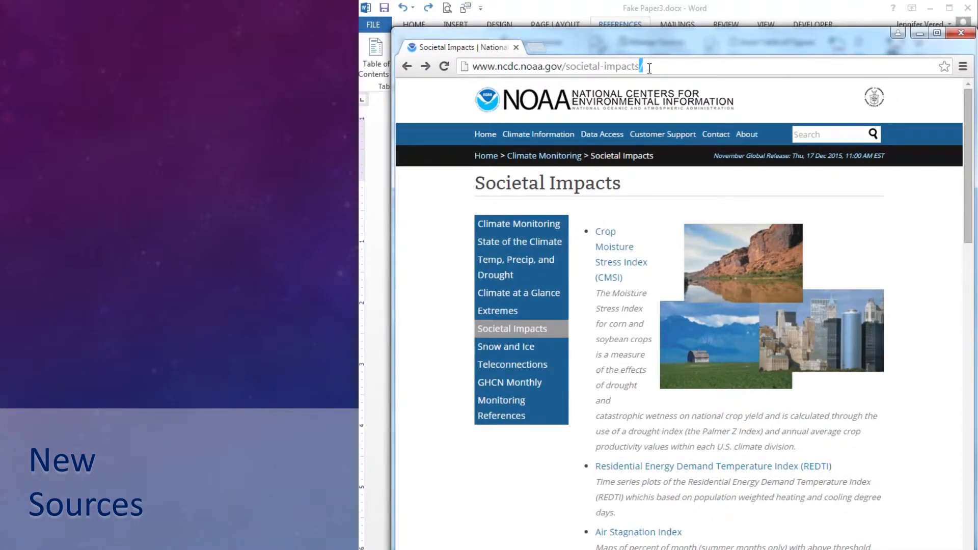
{"action": "key", "text": "shift+Home"}
{"action": "key", "text": "ctrl+c"}
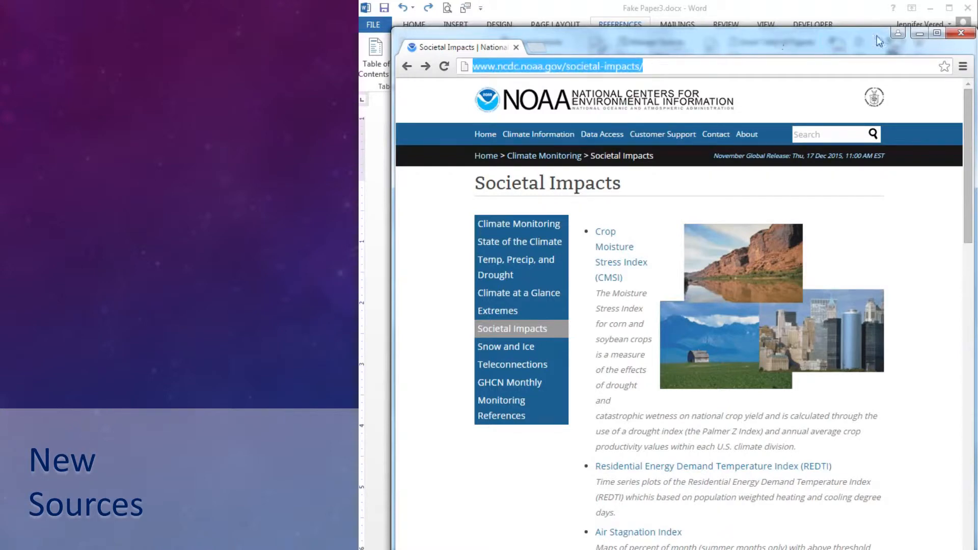
{"action": "left_click", "coordinate": [920, 34]}
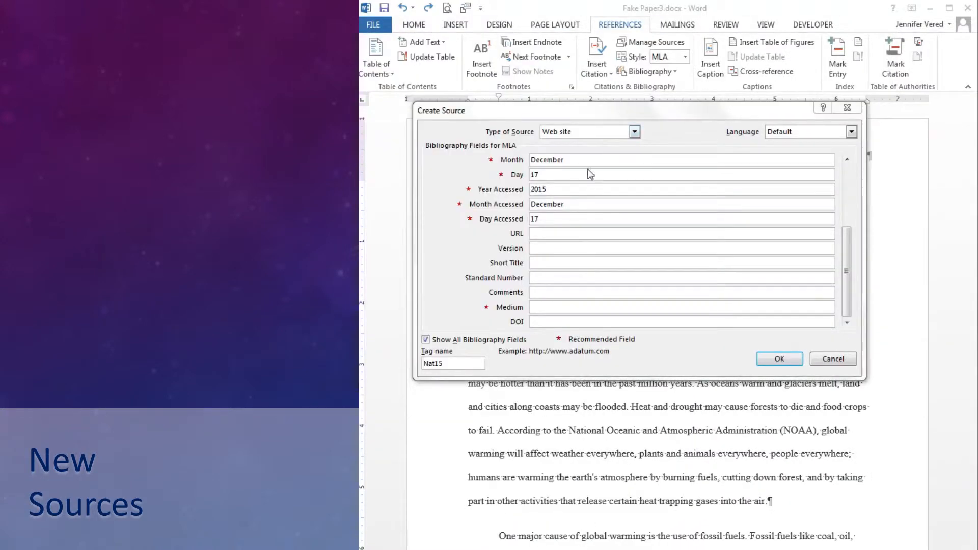
{"action": "left_click", "coordinate": [556, 233]}
{"action": "key", "text": "ctrl+v"}
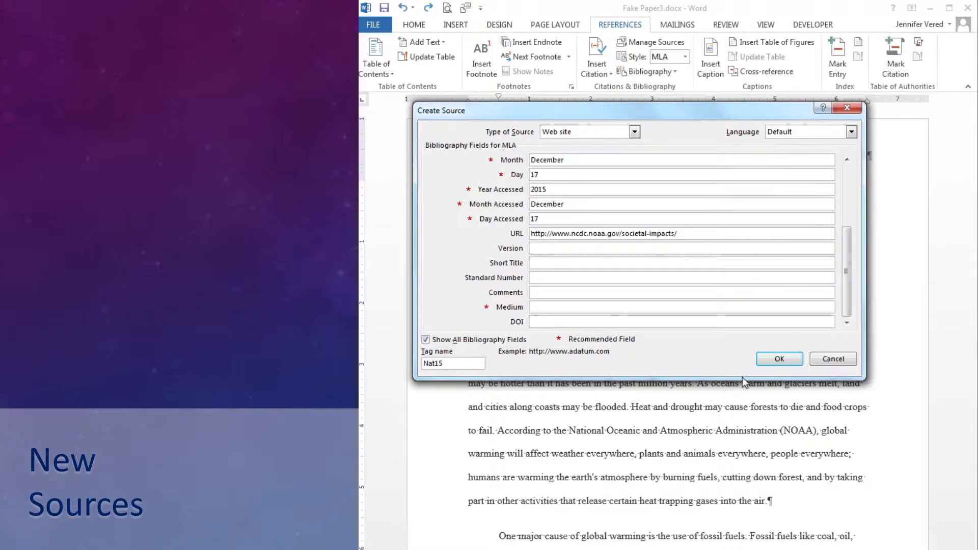
{"action": "left_click", "coordinate": [769, 363]}
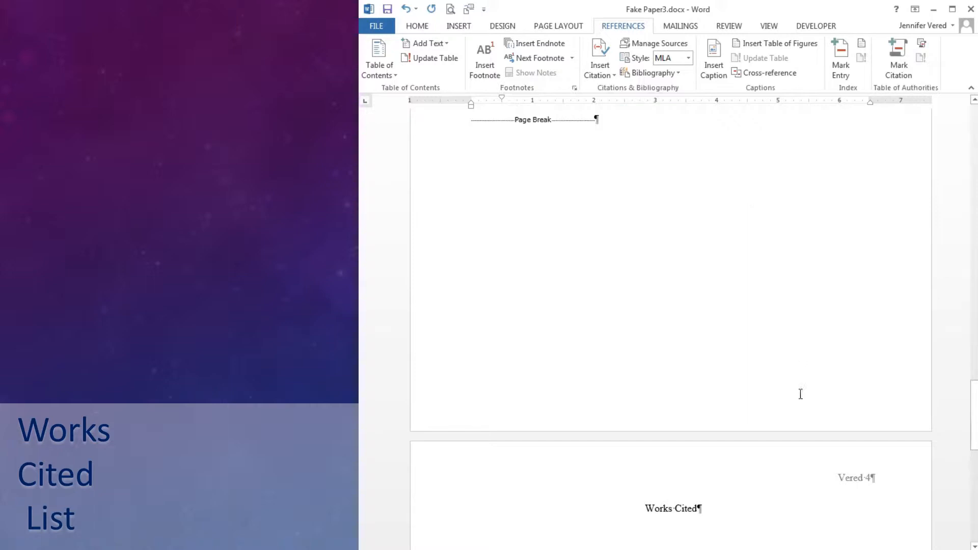
Replace the manually typed Works Cited heading on page 4 with the built-in Works Cited bibliography.
{"action": "triple_click", "coordinate": [663, 511]}
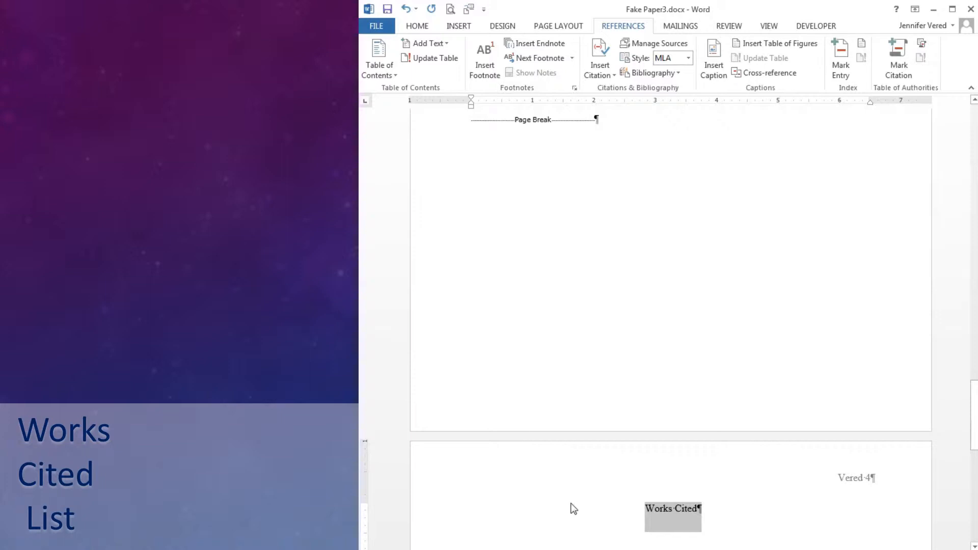
{"action": "key", "text": "Delete"}
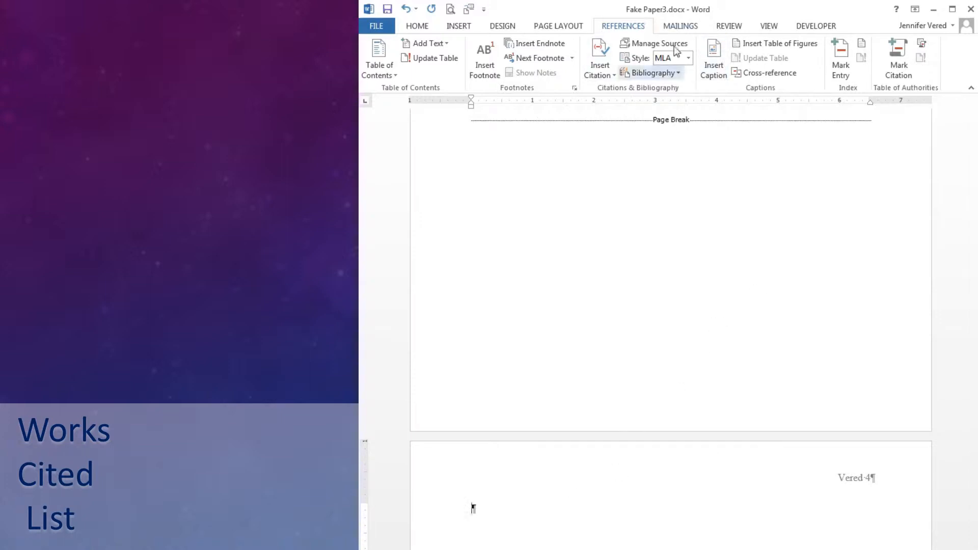
{"action": "left_click", "coordinate": [677, 75]}
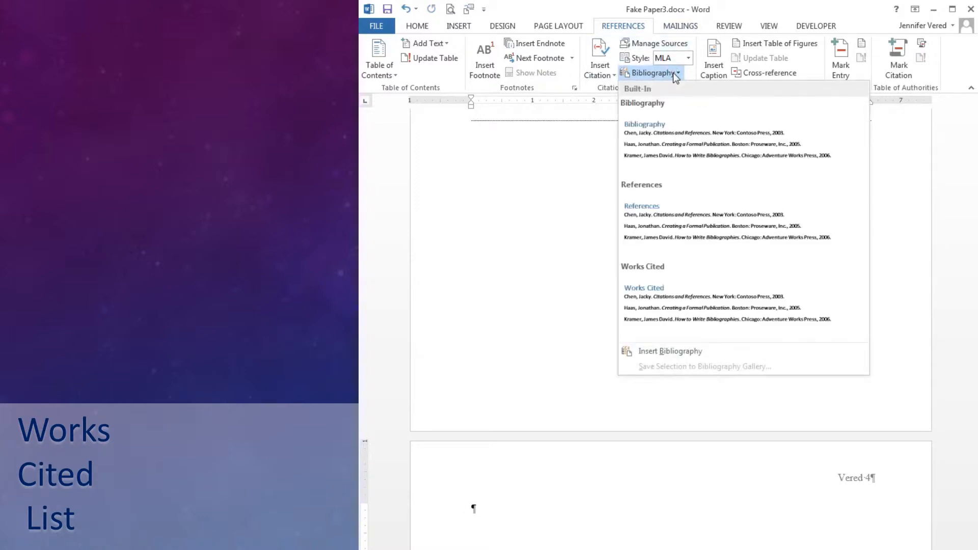
{"action": "left_click", "coordinate": [672, 300]}
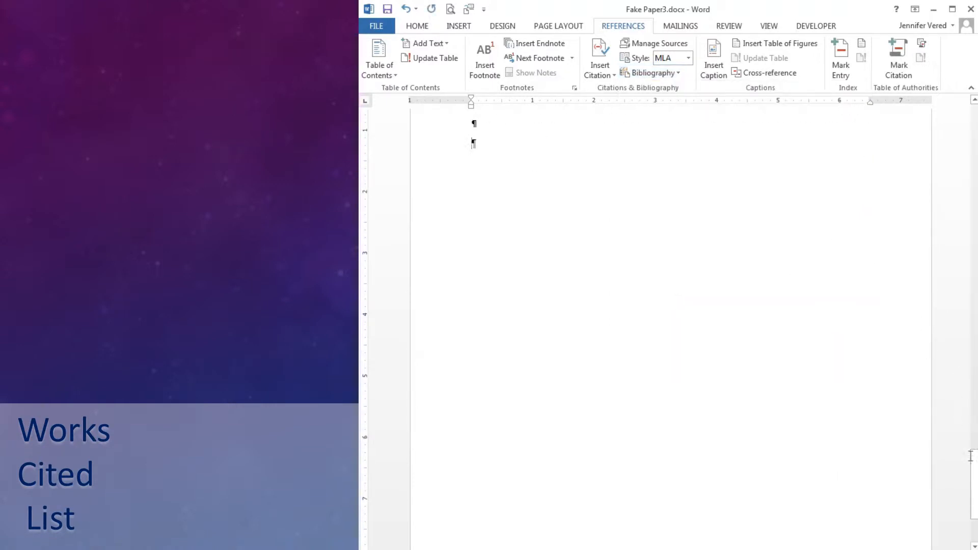
{"action": "left_click_drag", "start_coordinate": [973, 467], "coordinate": [970, 426]}
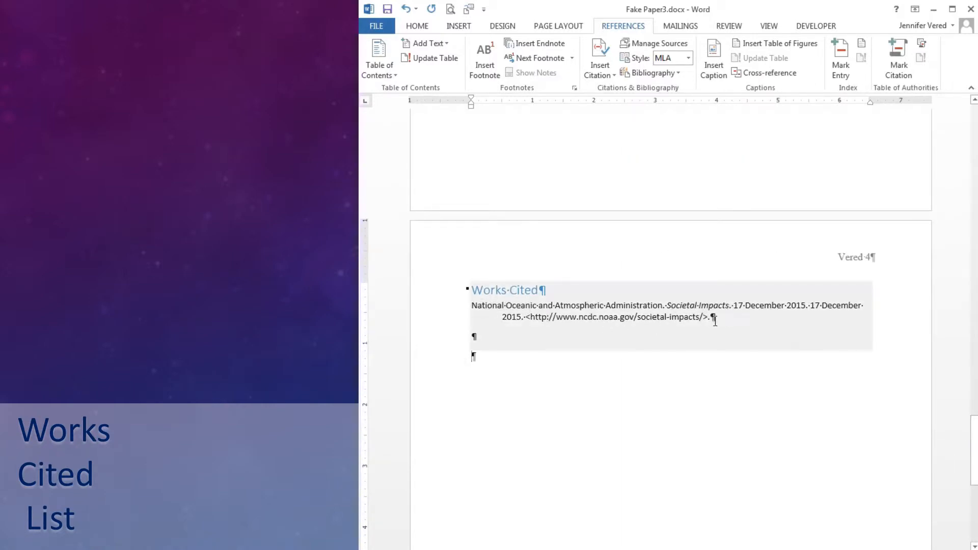
Set the generated Works Cited heading to Times New Roman, size 12.
{"action": "left_click_drag", "start_coordinate": [549, 290], "coordinate": [471, 290]}
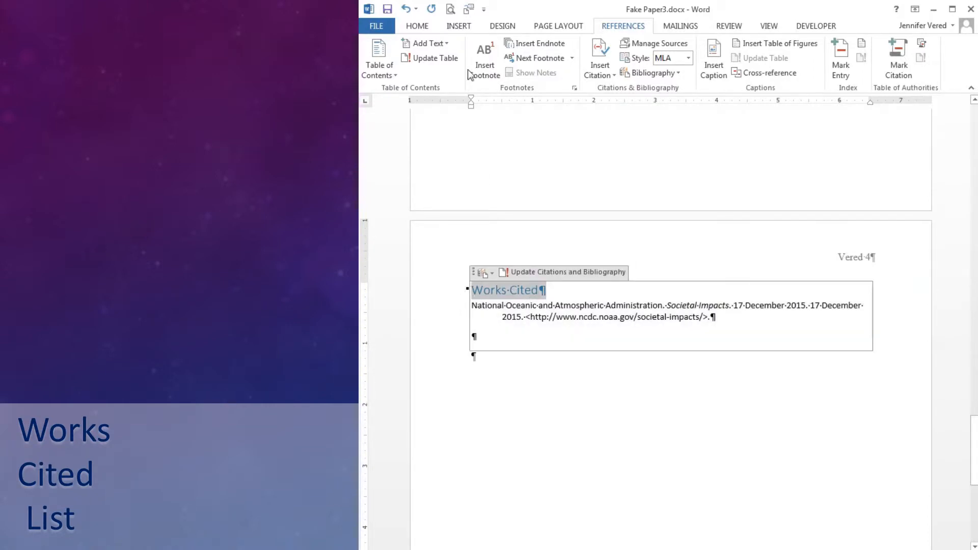
{"action": "left_click", "coordinate": [426, 27]}
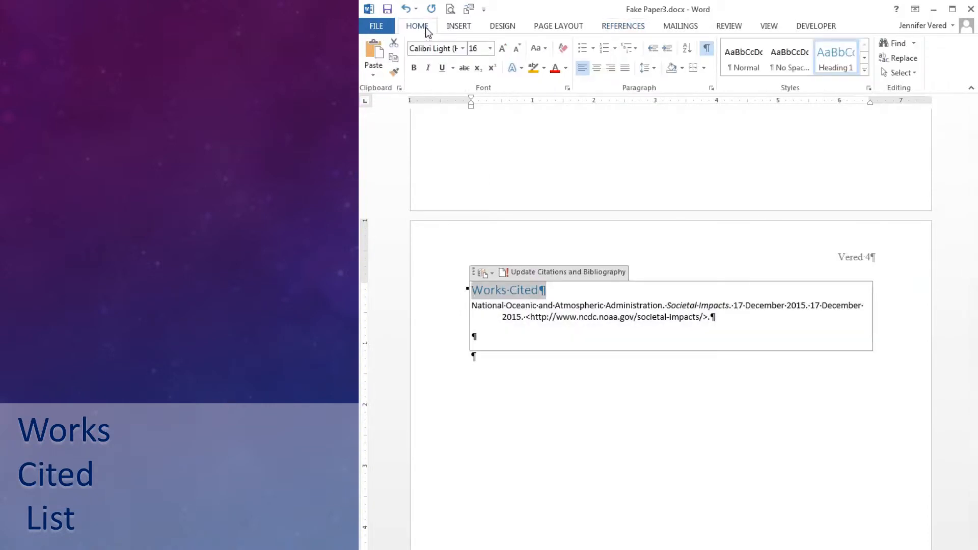
{"action": "left_click", "coordinate": [463, 49]}
{"action": "left_click", "coordinate": [458, 126]}
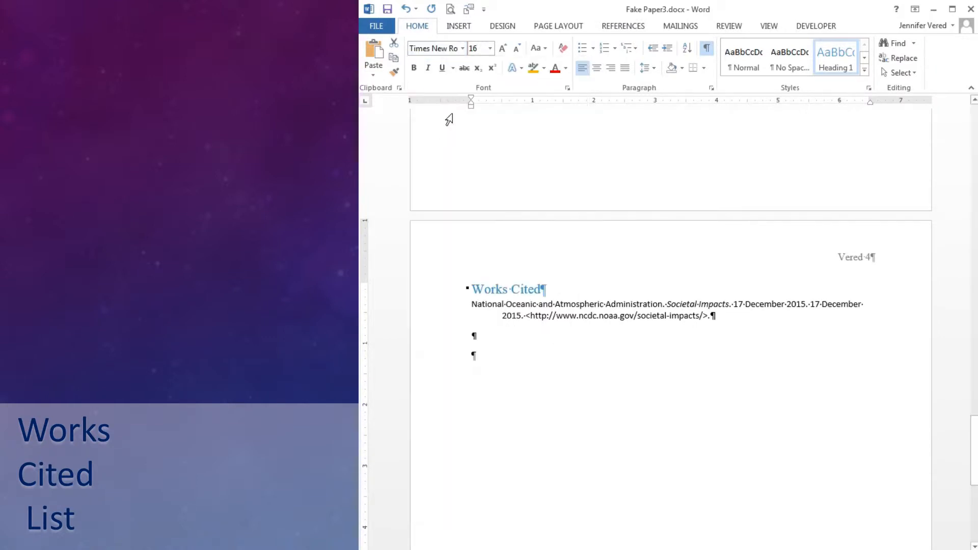
{"action": "left_click", "coordinate": [489, 48]}
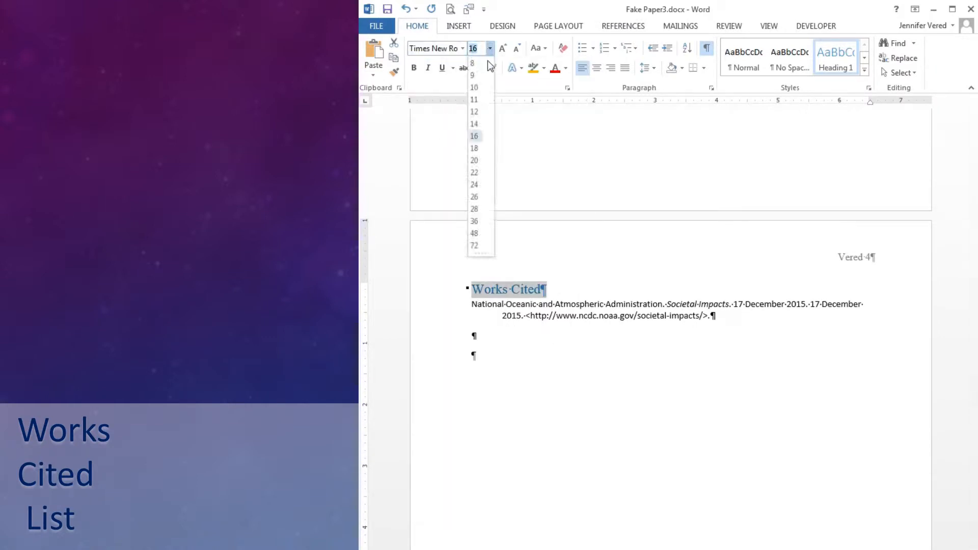
{"action": "left_click", "coordinate": [481, 111]}
Center the Works Cited heading and set its font color to Automatic.
{"action": "left_click", "coordinate": [598, 70]}
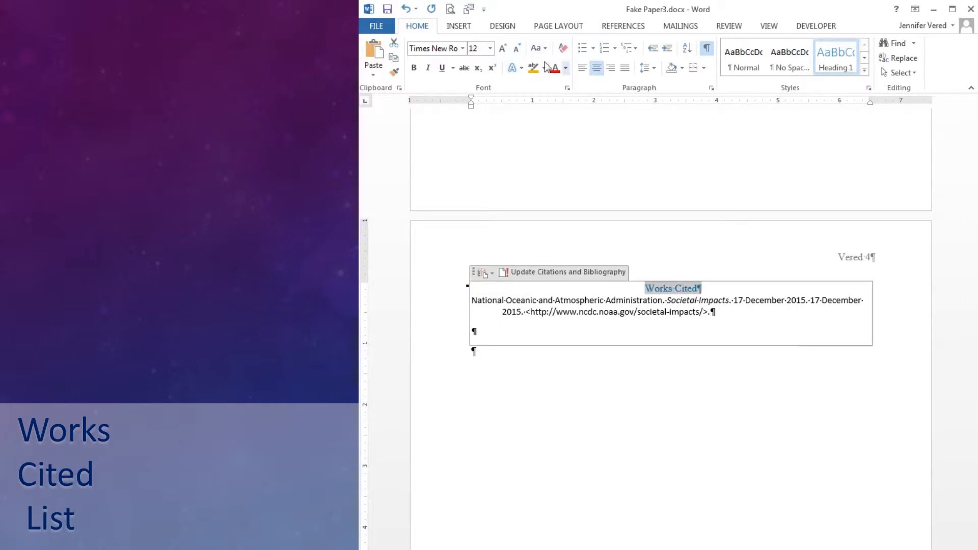
{"action": "left_click", "coordinate": [567, 71]}
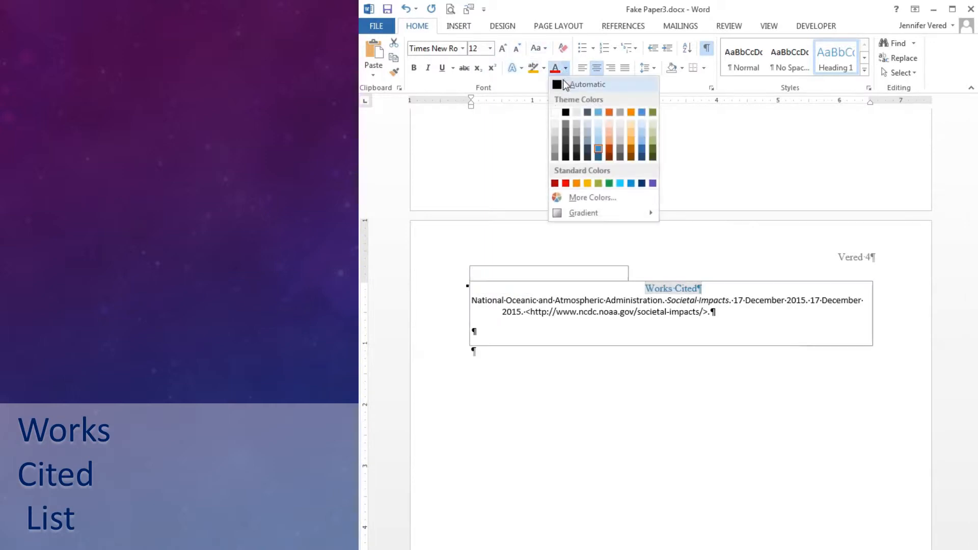
{"action": "left_click", "coordinate": [564, 82]}
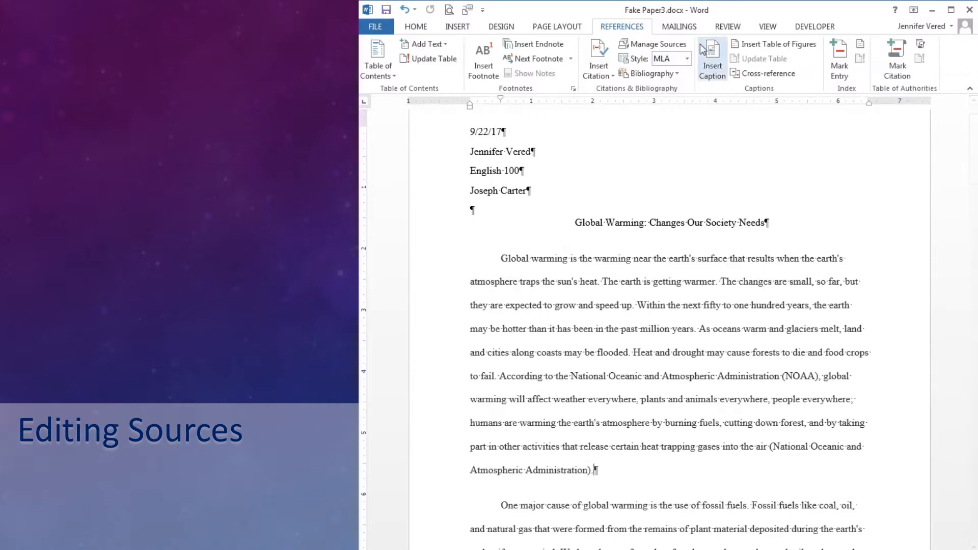
Set the day accessed to 19 for the current document's National Oceanic and Atmospheric Administration source, updating both the master list and the document.
{"action": "left_click", "coordinate": [670, 43]}
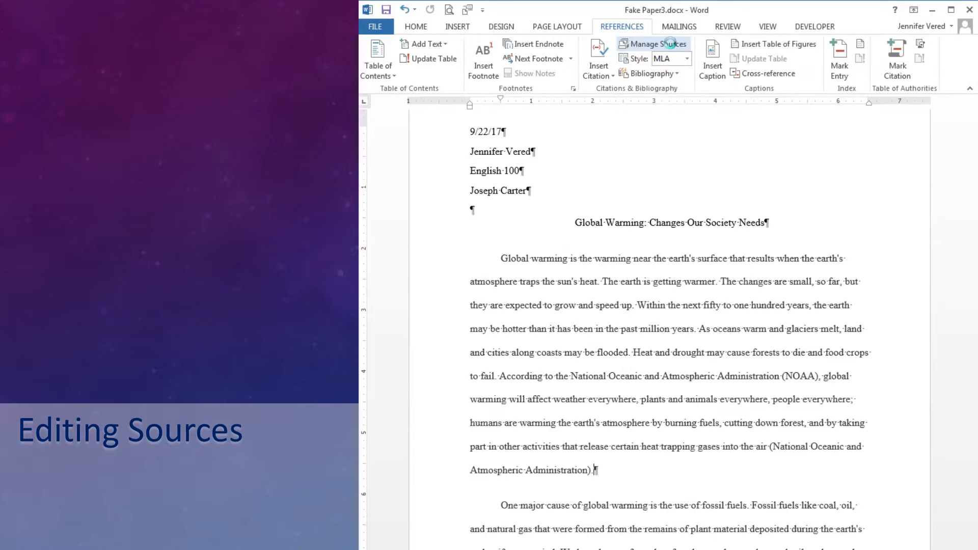
{"action": "left_click_drag", "start_coordinate": [409, 26], "coordinate": [807, 56]}
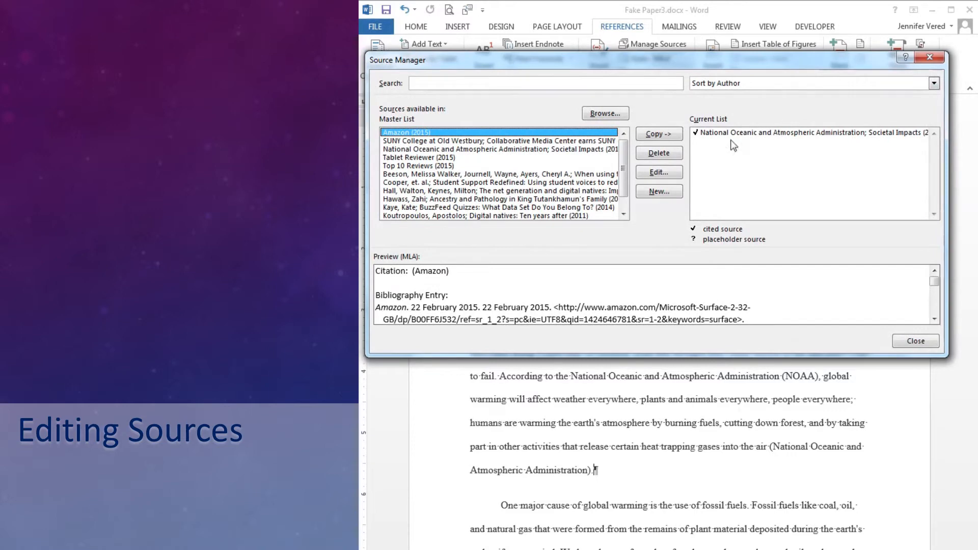
{"action": "left_click", "coordinate": [765, 133]}
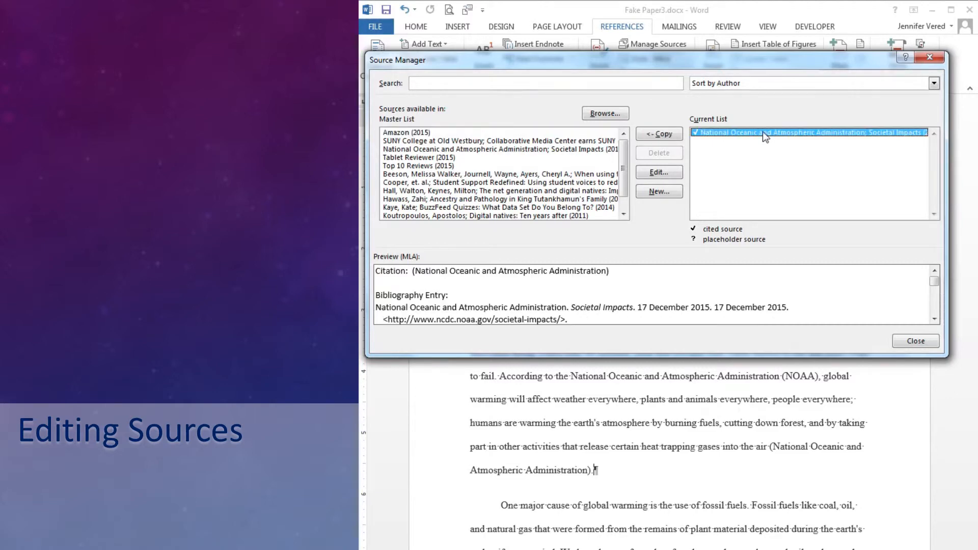
{"action": "left_click", "coordinate": [671, 176]}
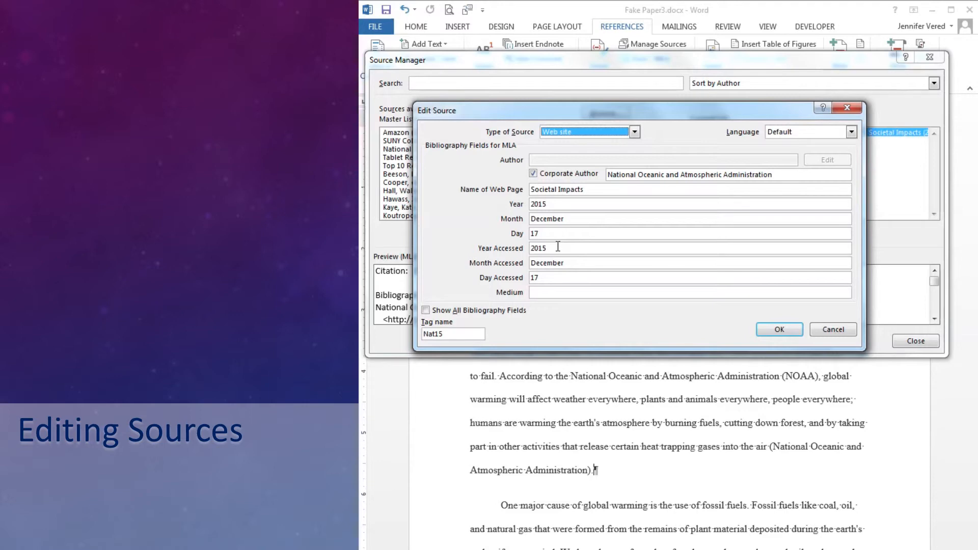
{"action": "left_click", "coordinate": [543, 278]}
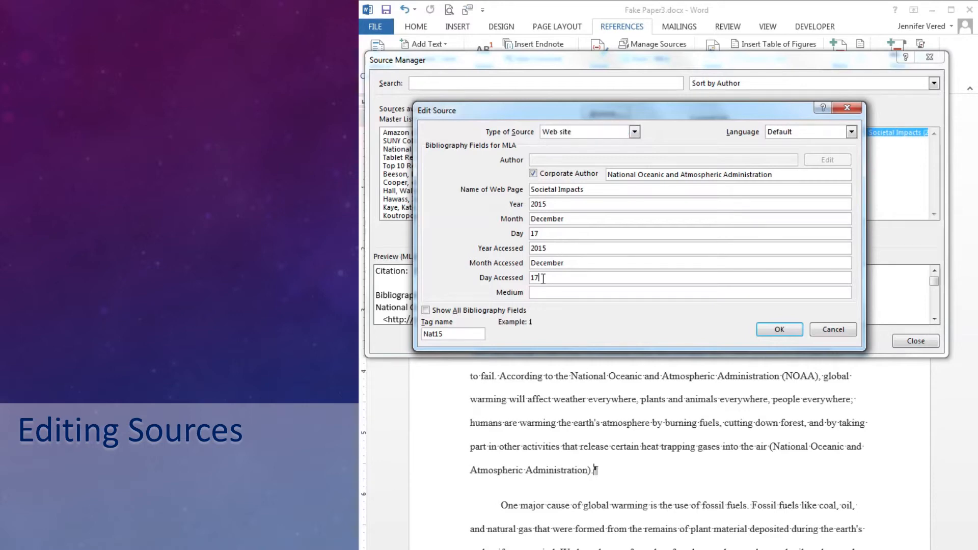
{"action": "key", "text": "BackSpace"}
{"action": "type", "text": "9"}
{"action": "left_click", "coordinate": [775, 332]}
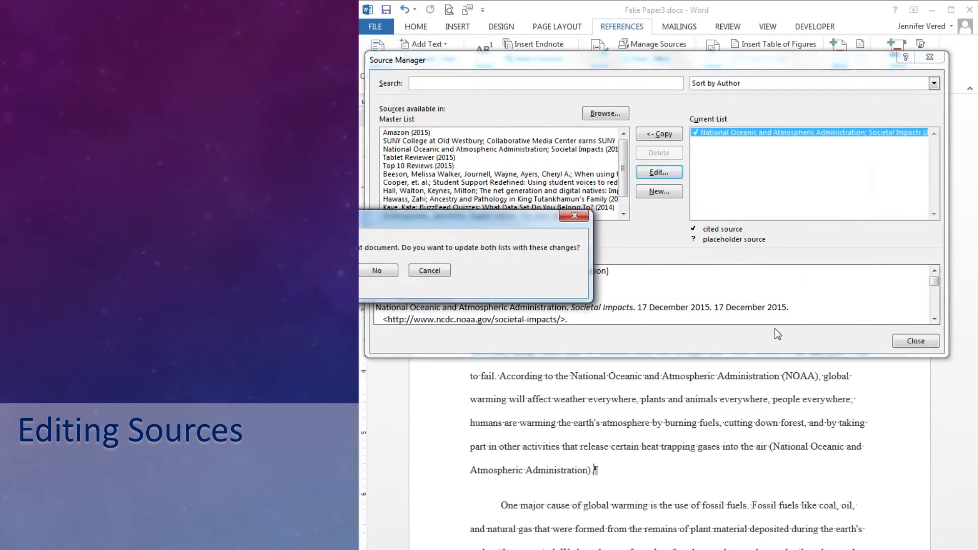
{"action": "left_click_drag", "start_coordinate": [445, 225], "coordinate": [748, 279]}
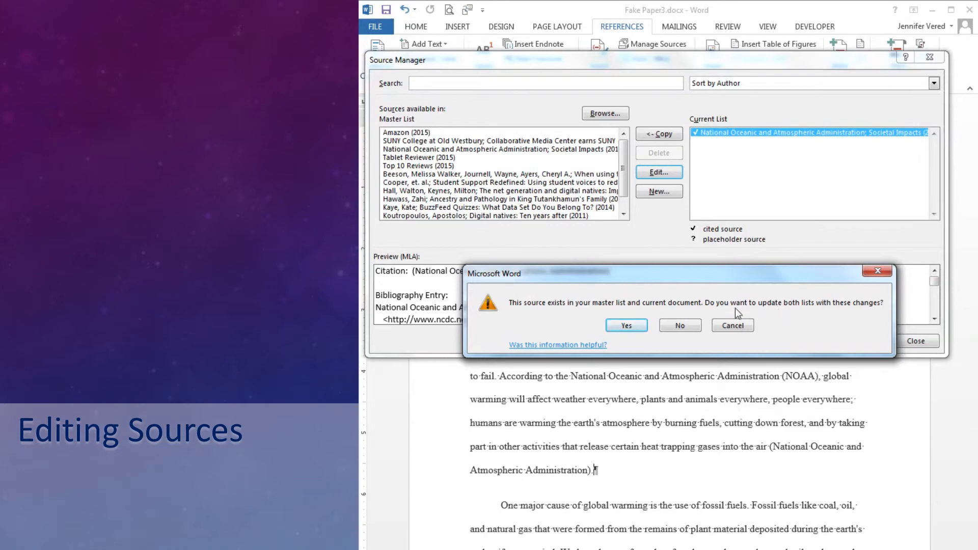
{"action": "left_click", "coordinate": [625, 329]}
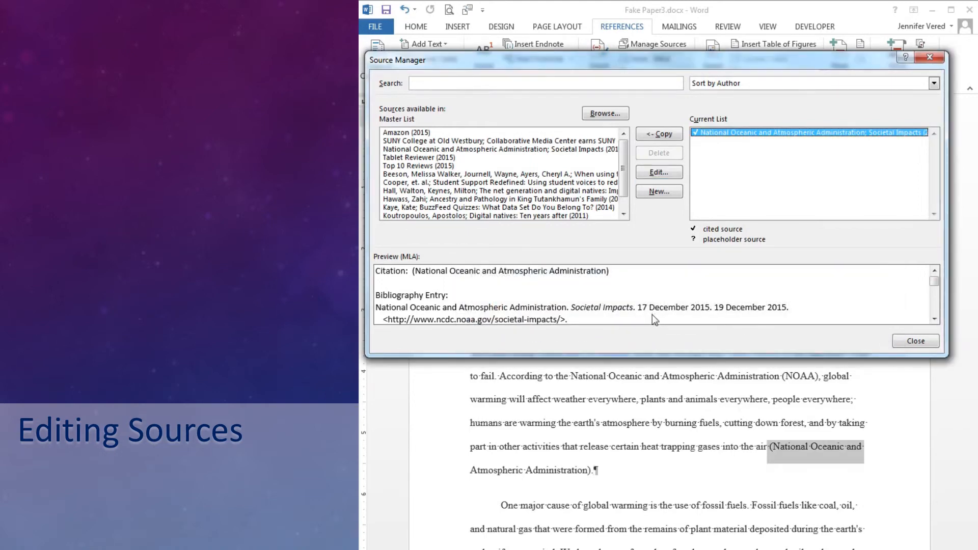
{"action": "left_click", "coordinate": [914, 341]}
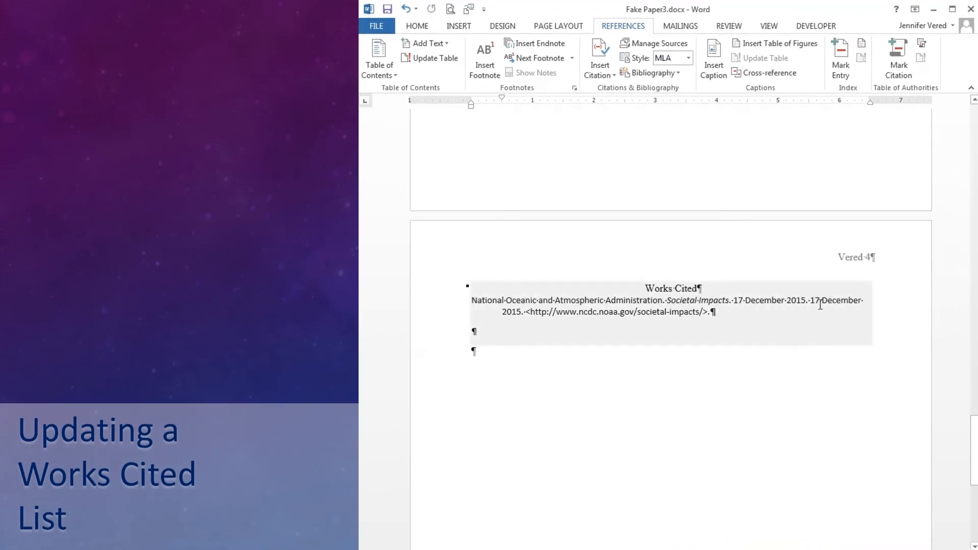
Update the Works Cited bibliography on page 4 to reflect the edited source.
{"action": "left_click", "coordinate": [606, 290]}
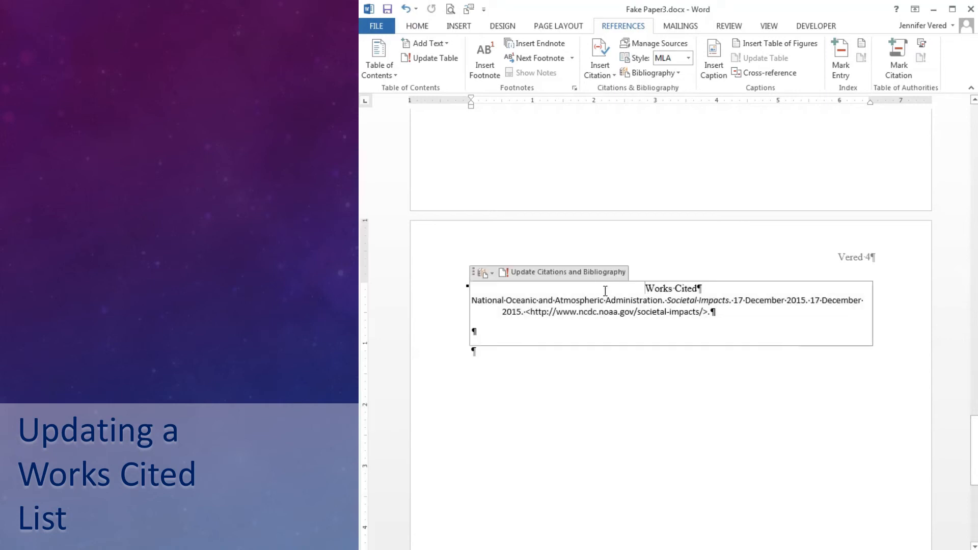
{"action": "left_click", "coordinate": [503, 274]}
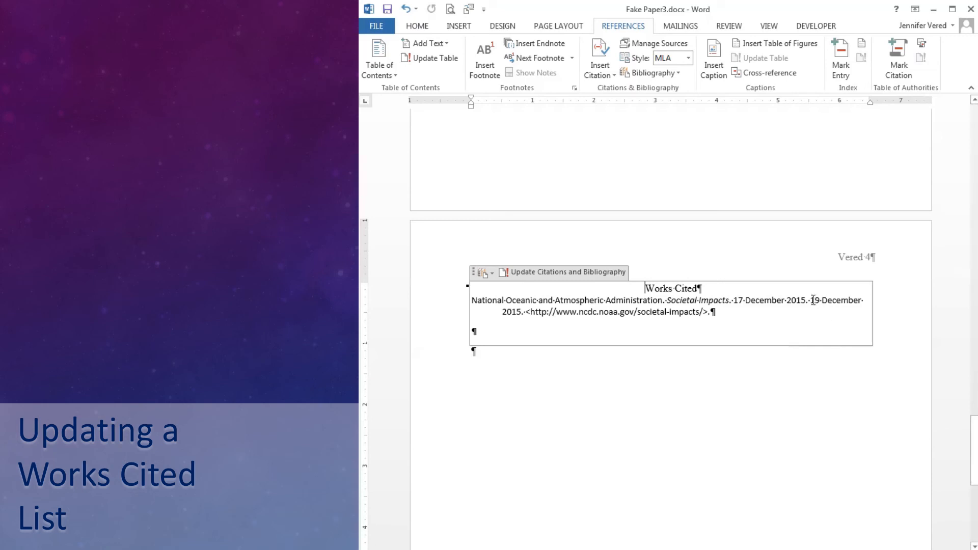